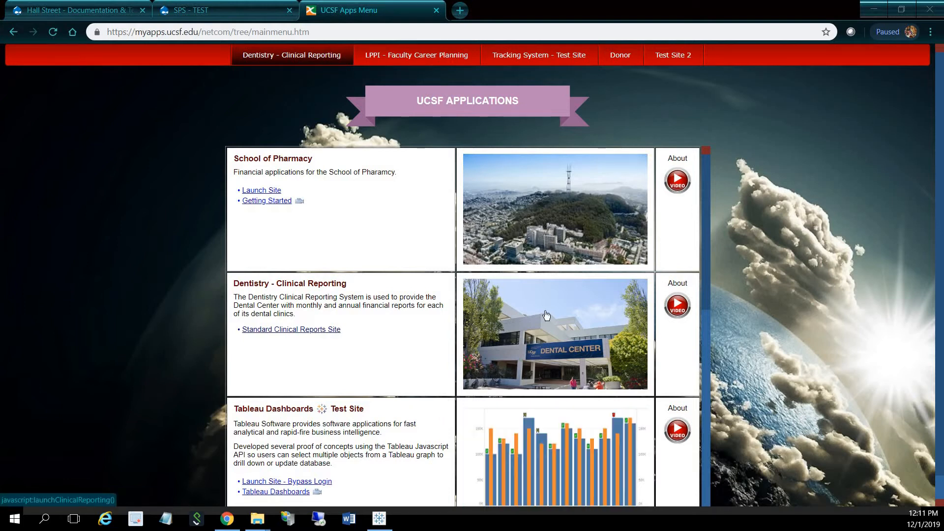
Launch the Tracking System site, log in, and open the Tableau - Category Counts page under Workflow.
click(580, 227)
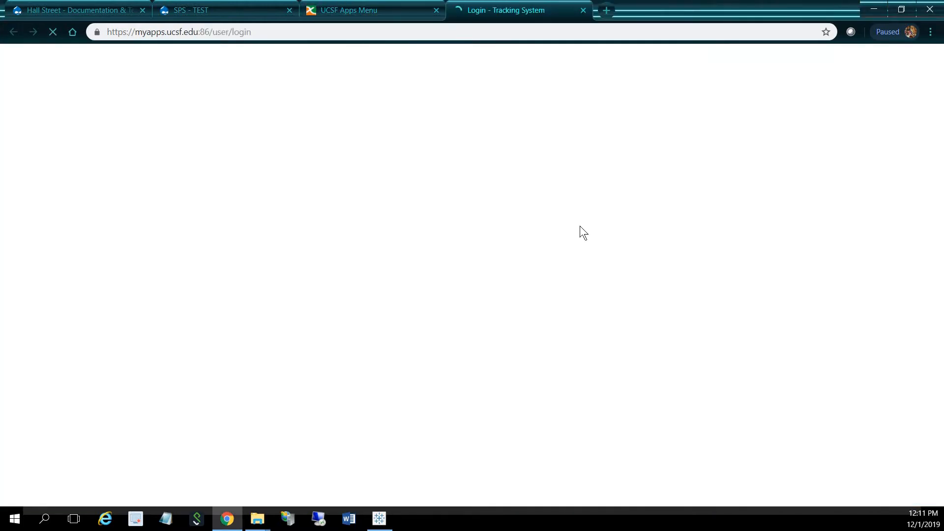
click(555, 187)
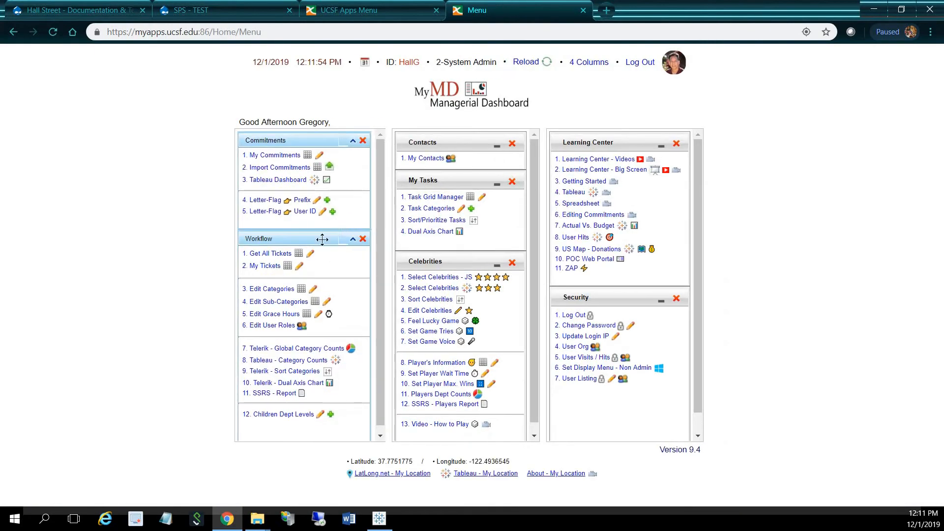
click(309, 361)
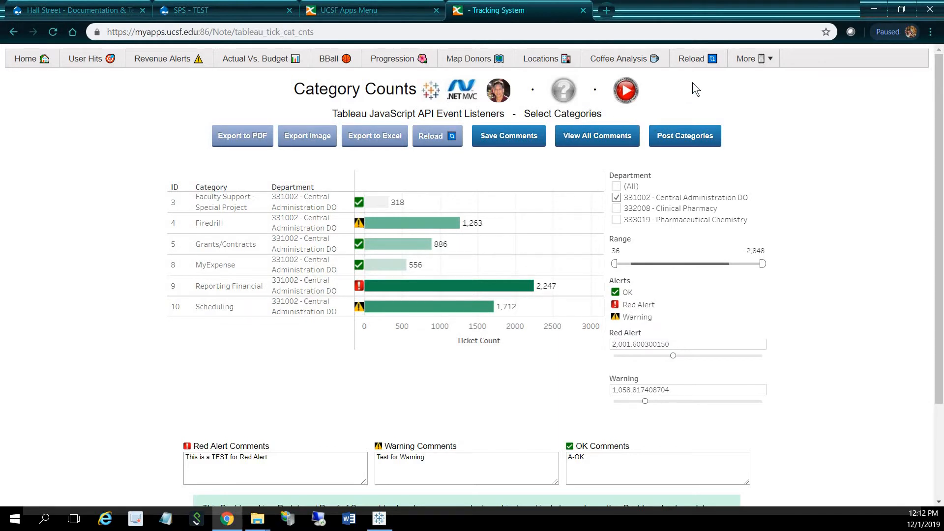
Open the Tableau Public dashboard Ticket Category Count - Param Drill Bar.
click(752, 59)
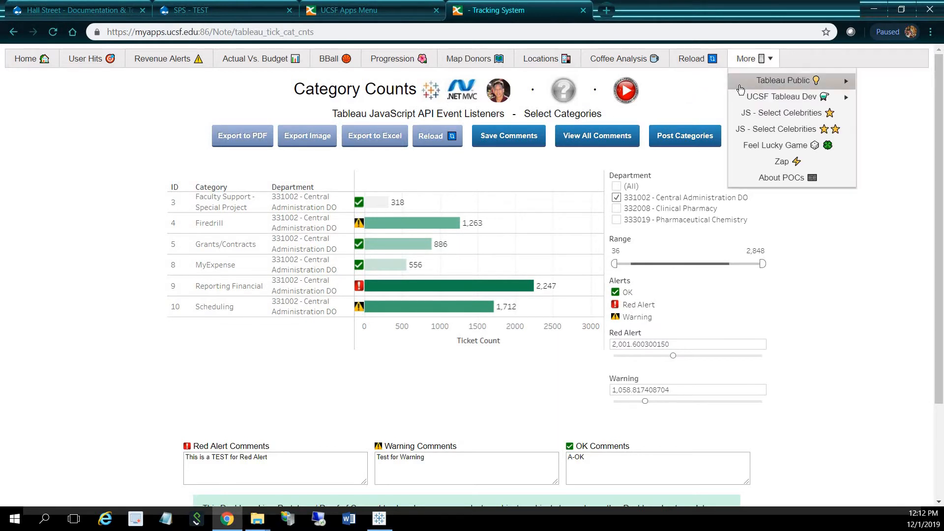
mouse_move(740, 87)
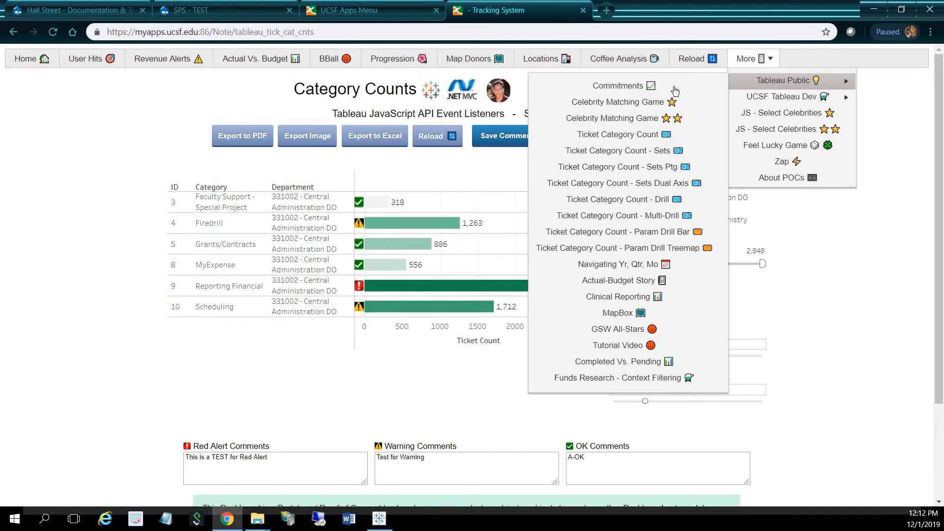
click(669, 233)
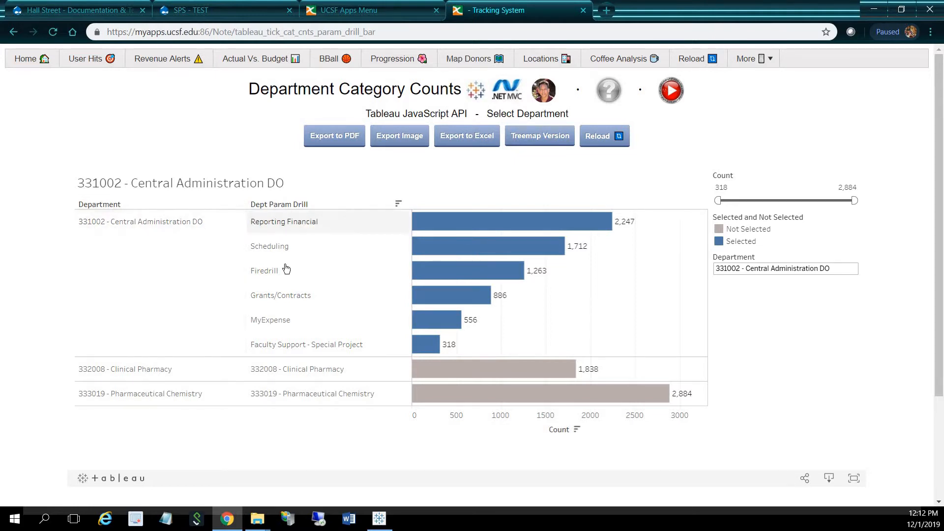
Drill the bar chart into 332008 - Clinical Pharmacy, 333019 - Pharmaceutical Chemistry and 331002 - Central Administration DO in turn, and inspect the category bars.
click(120, 372)
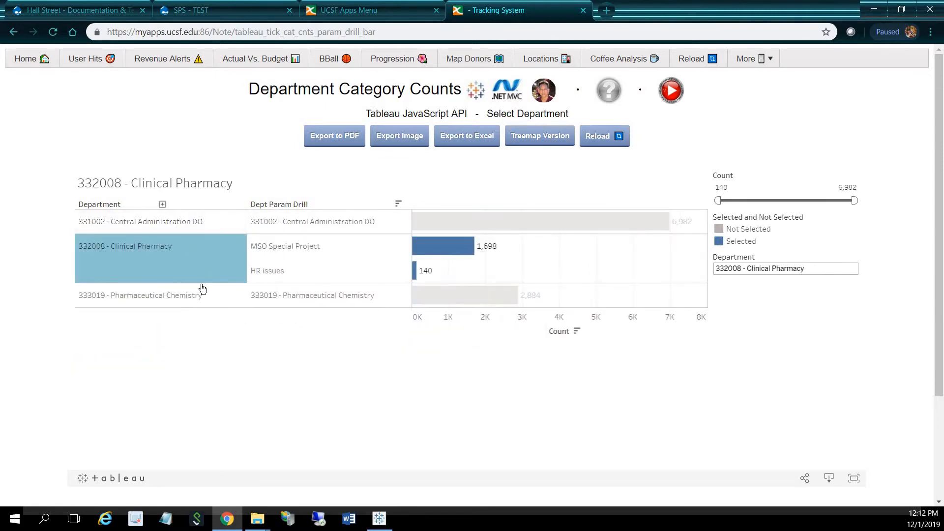
mouse_move(252, 267)
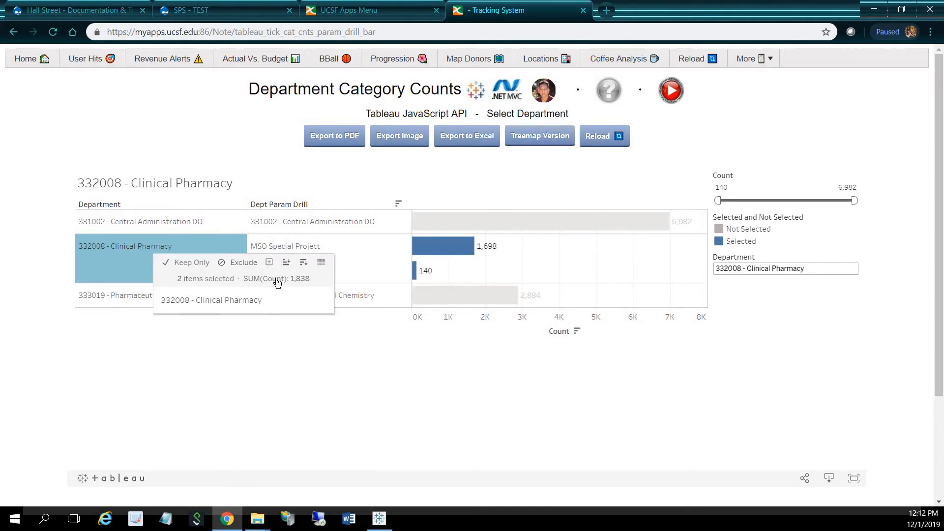
click(140, 300)
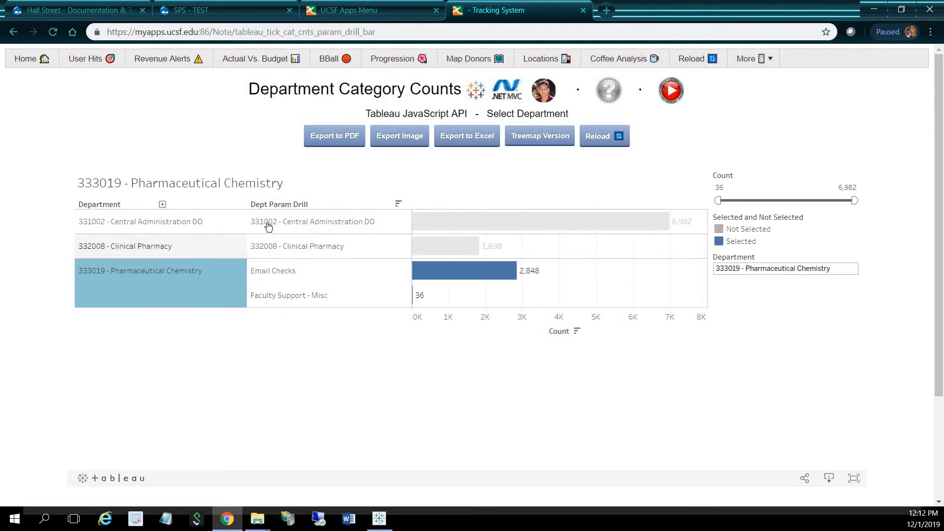
click(164, 226)
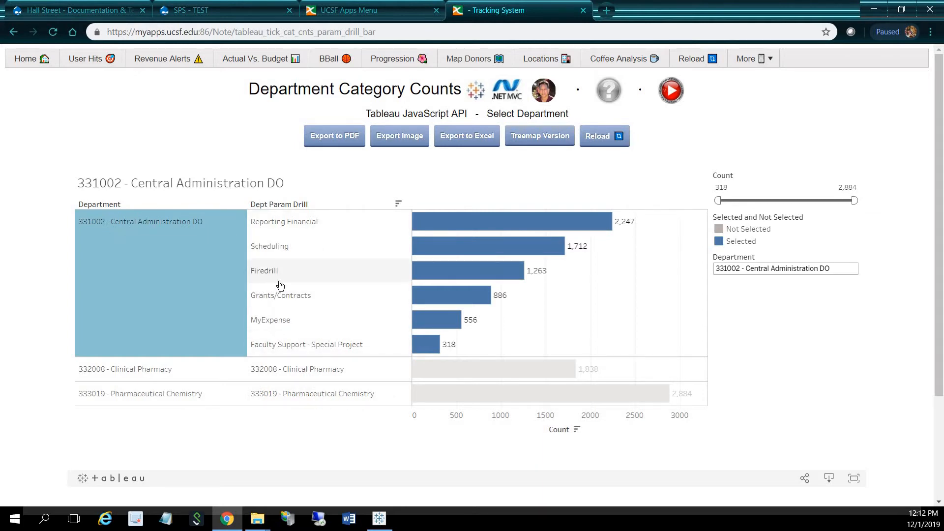
mouse_move(469, 224)
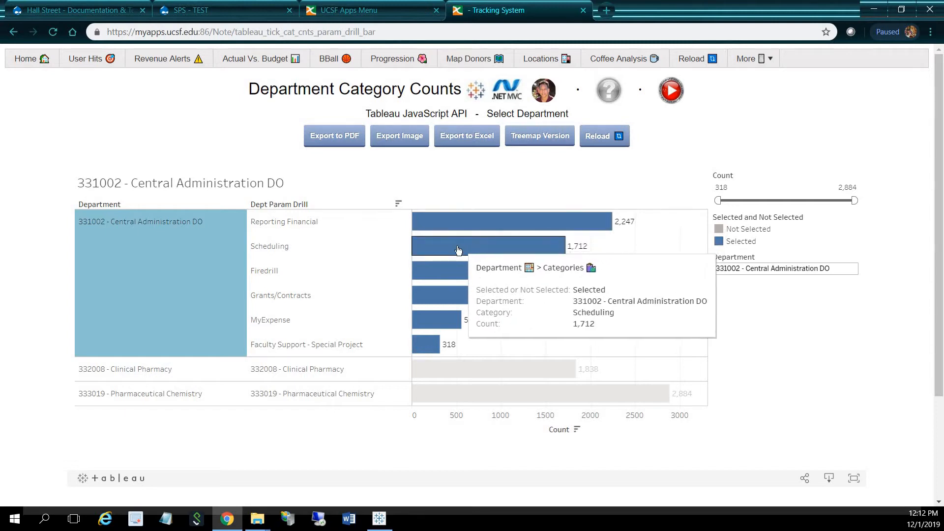
Drill through Pharmaceutical Chemistry, Clinical Pharmacy and Central Administration DO in the treemap version, then return to the bar version.
click(541, 135)
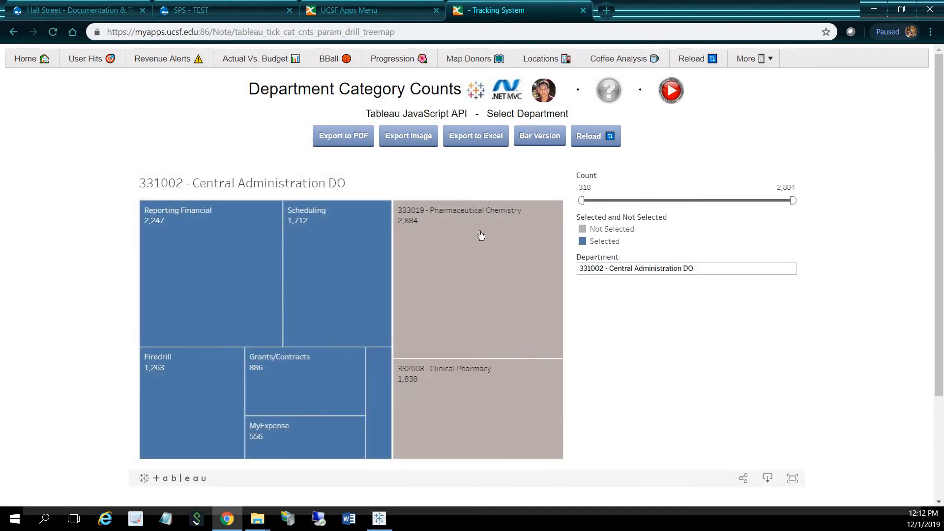
mouse_move(458, 221)
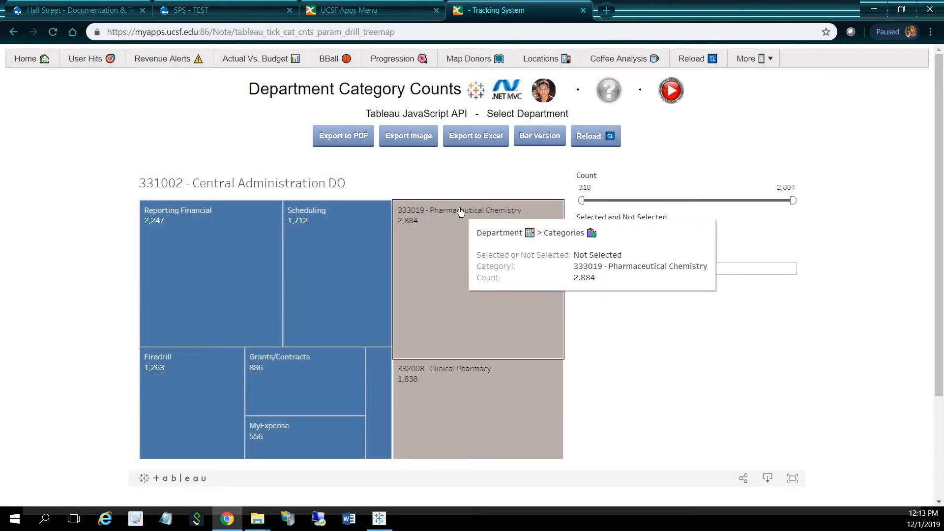
click(460, 210)
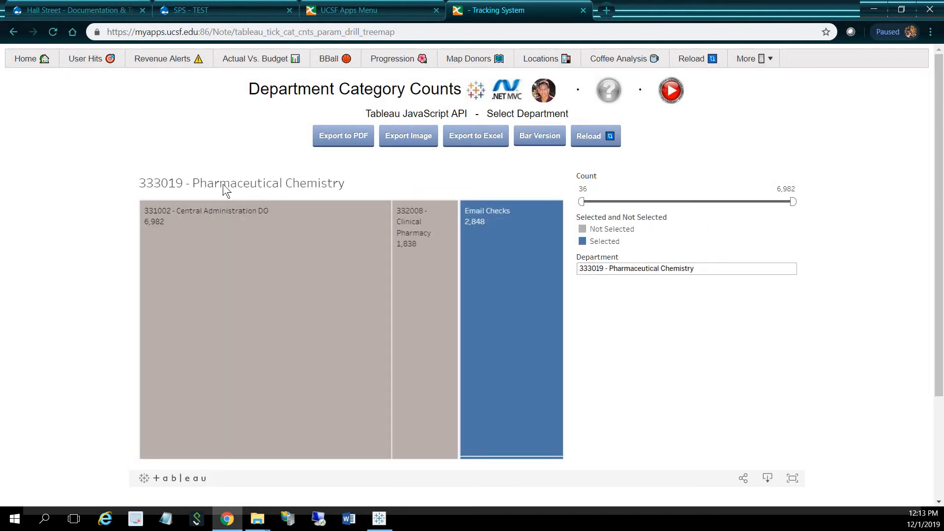
mouse_move(485, 373)
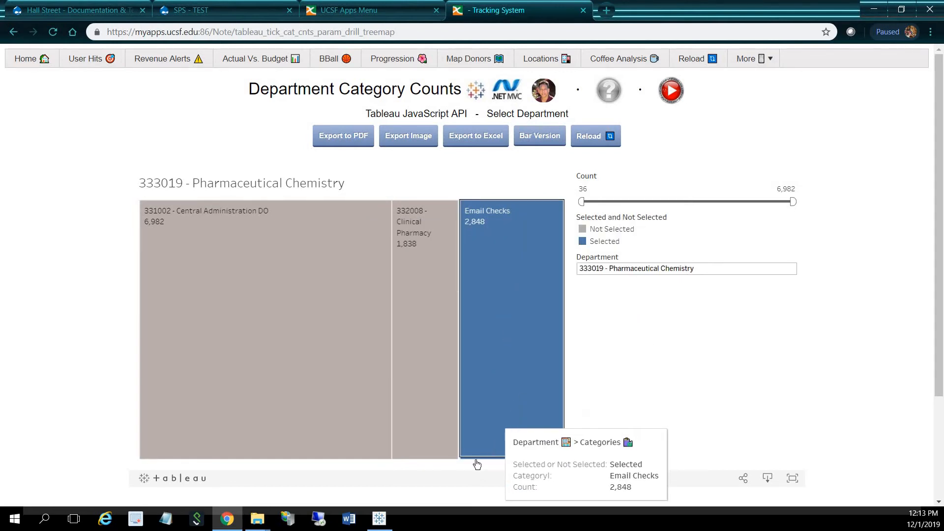
mouse_move(488, 459)
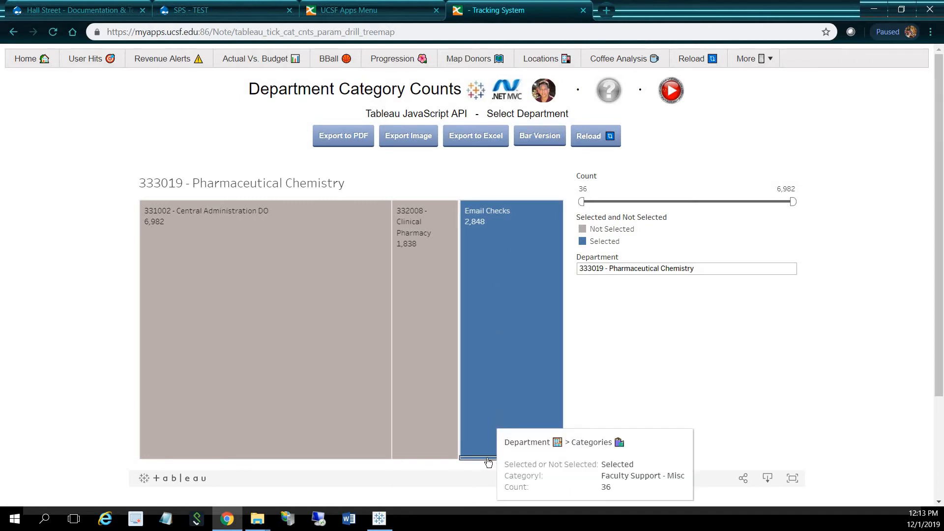
mouse_move(426, 224)
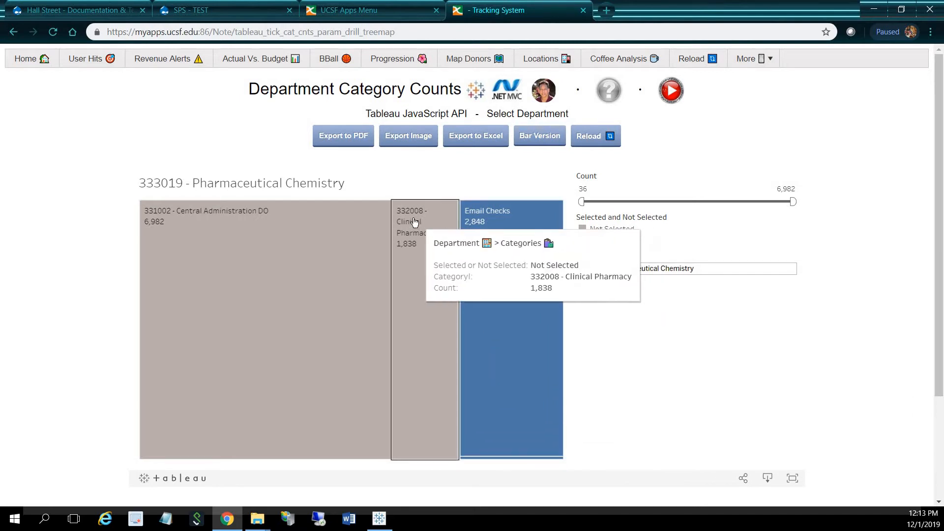
click(411, 228)
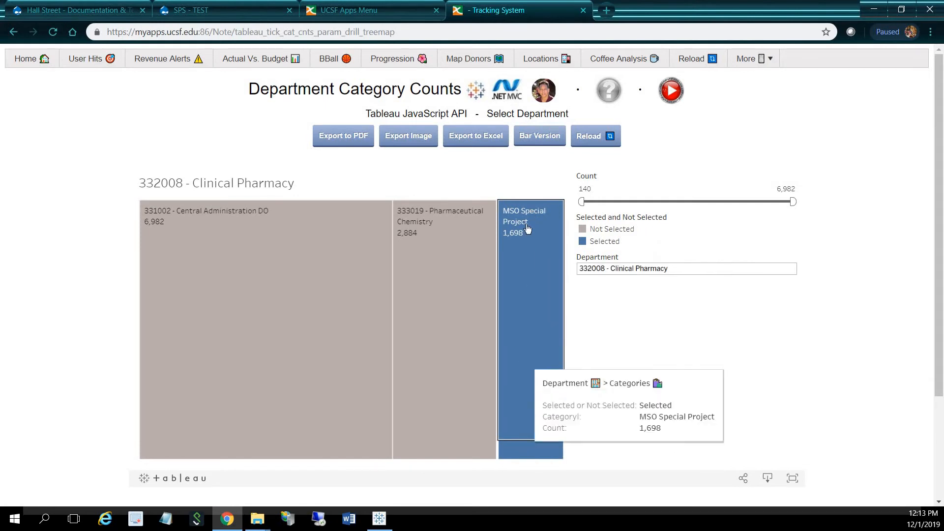
click(209, 213)
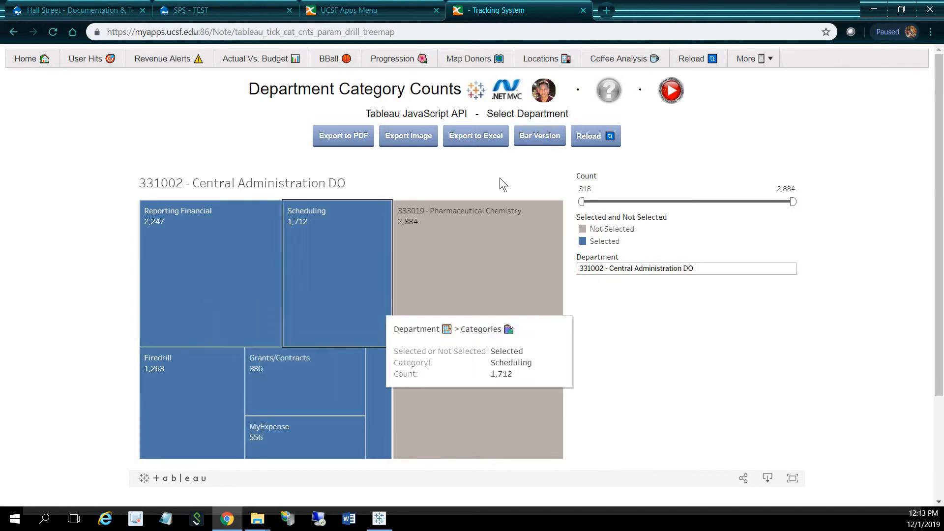
click(546, 138)
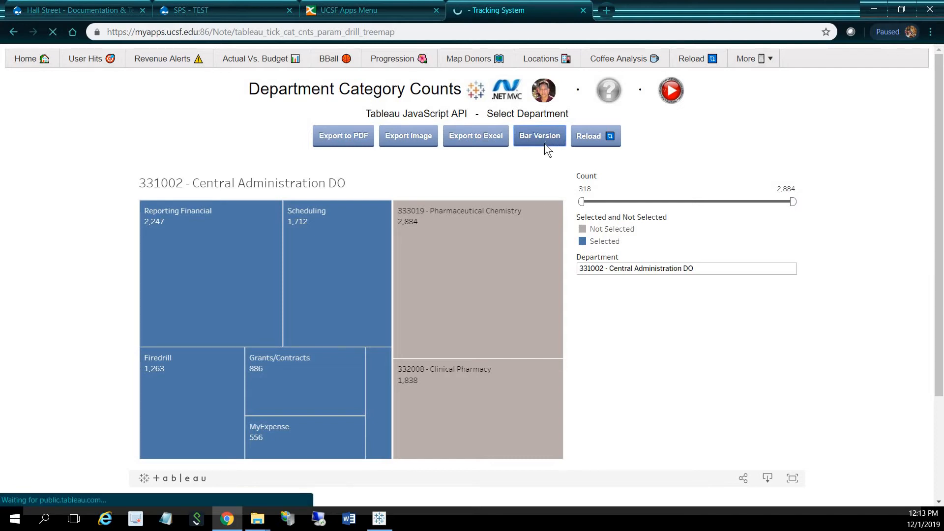
Switch to Tableau Desktop and review the settings of the Department or Category parameter without changing them.
click(385, 521)
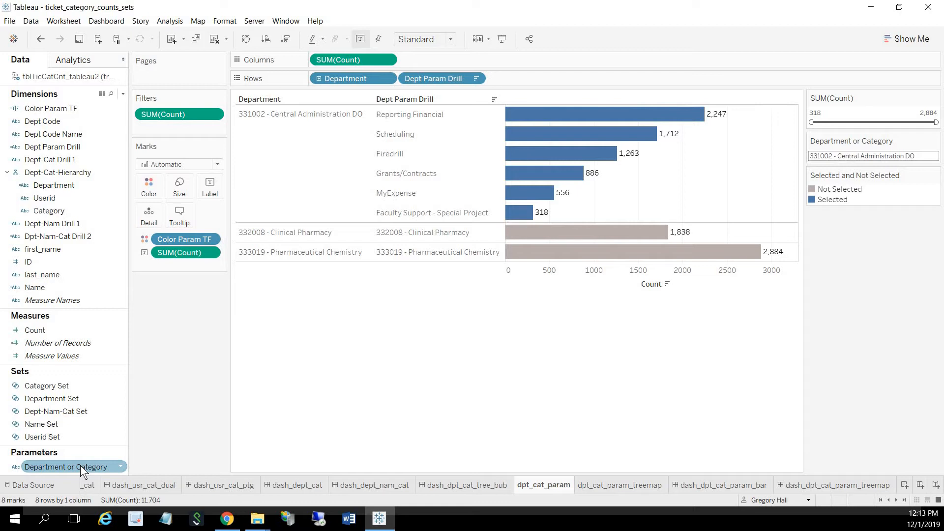
click(123, 94)
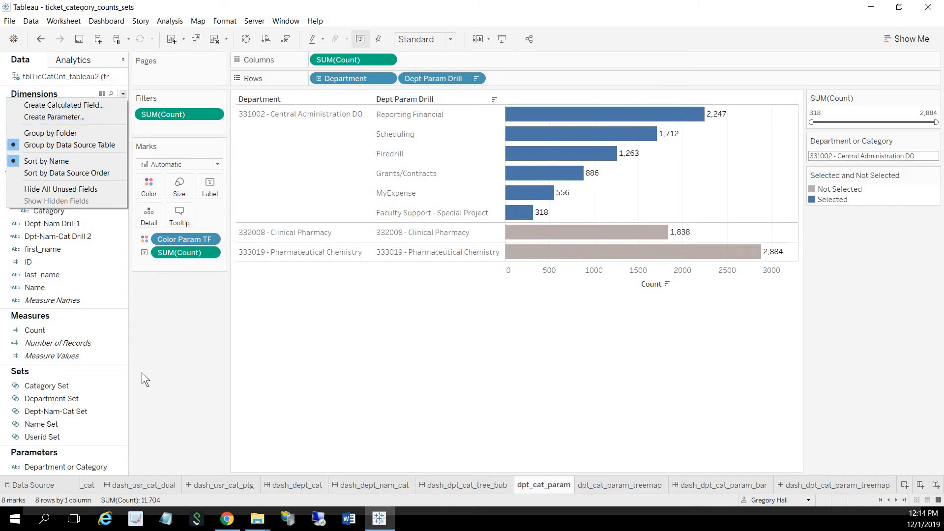
right_click(66, 465)
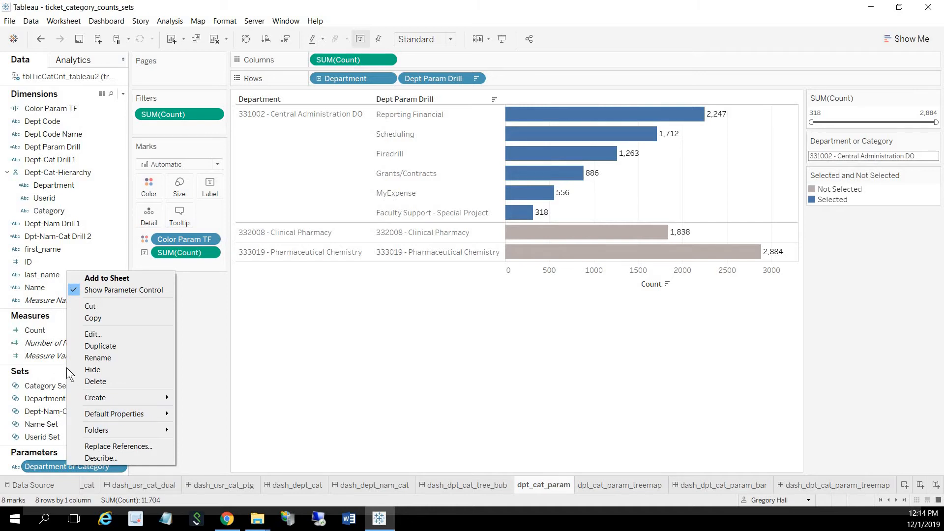
click(91, 334)
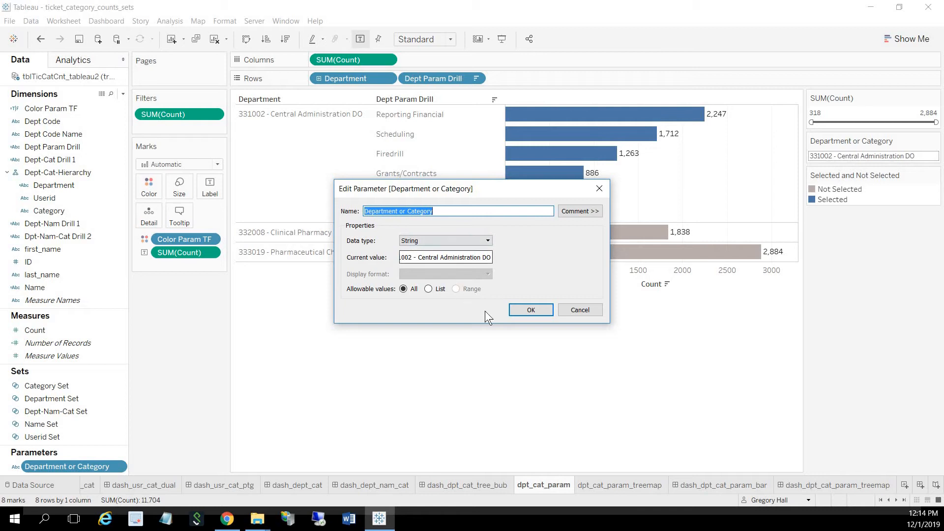
click(598, 190)
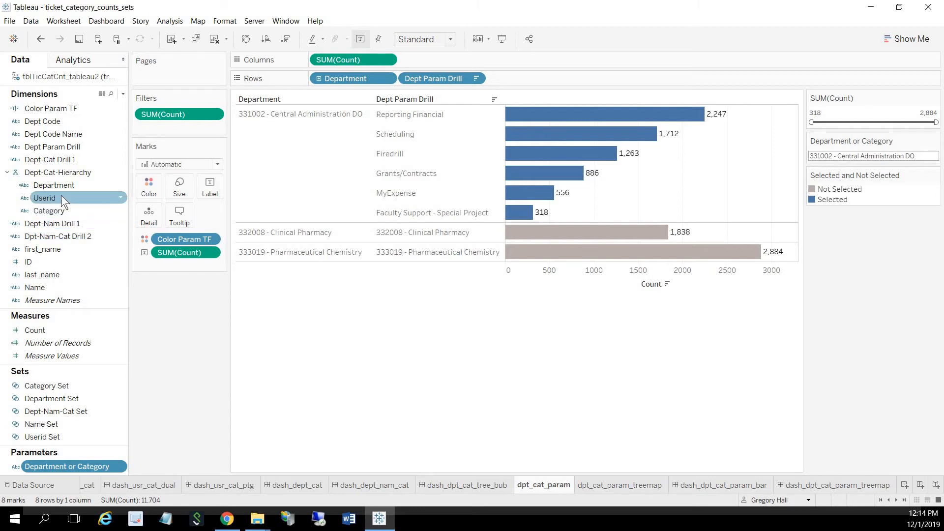
Review the formula of the Dept Param Drill calculated field and close its editor.
click(67, 159)
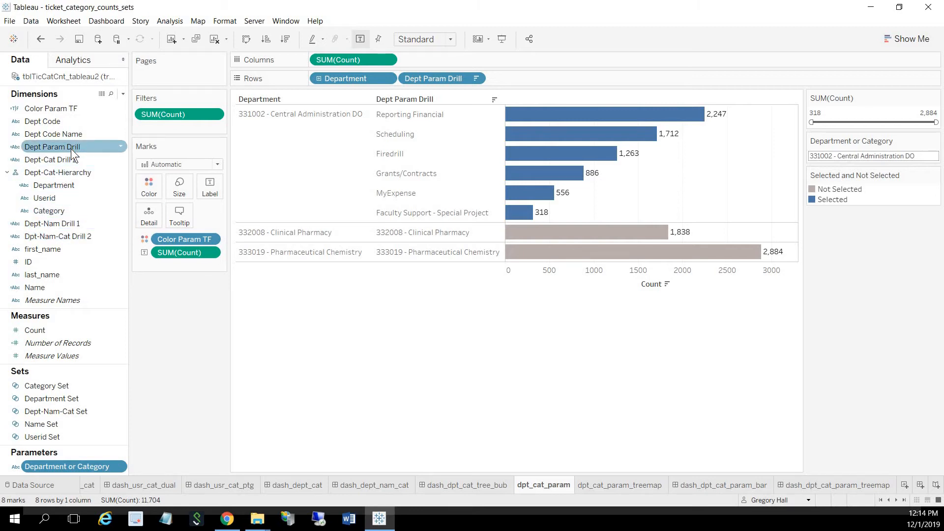
click(36, 147)
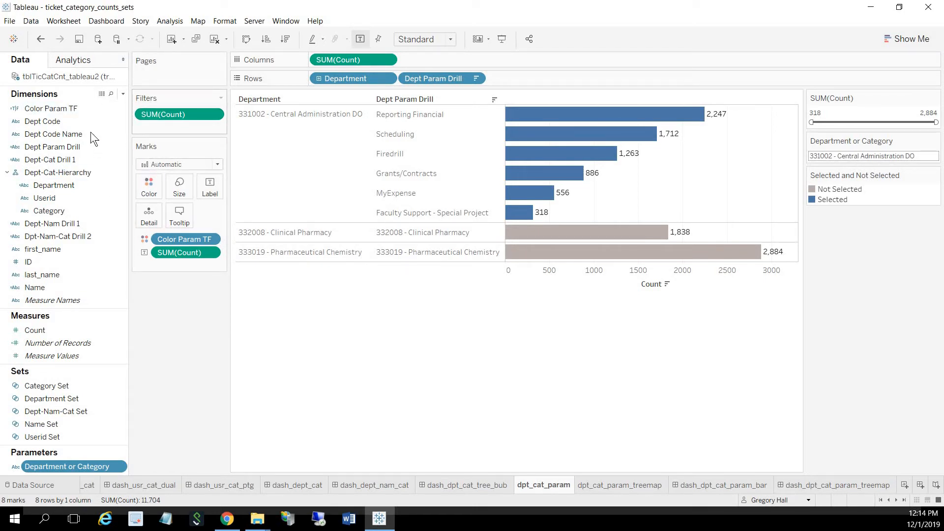
right_click(52, 148)
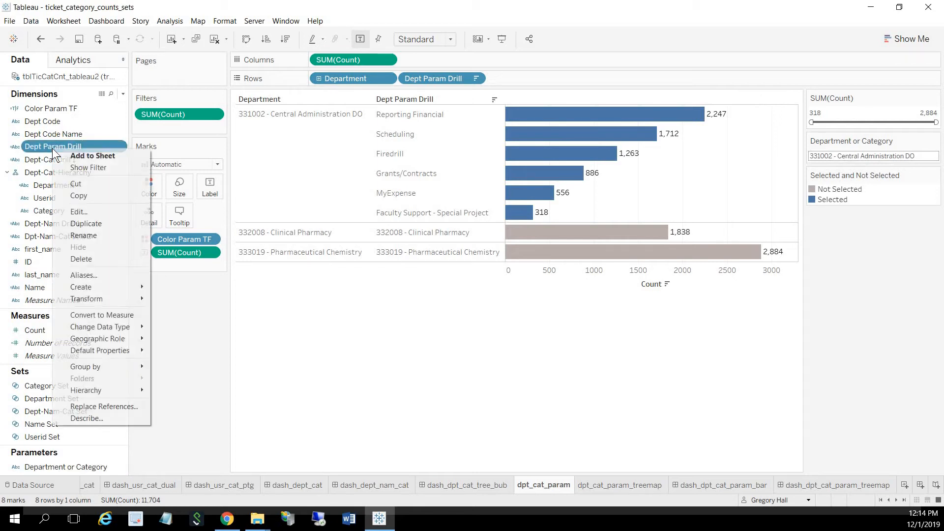
click(85, 211)
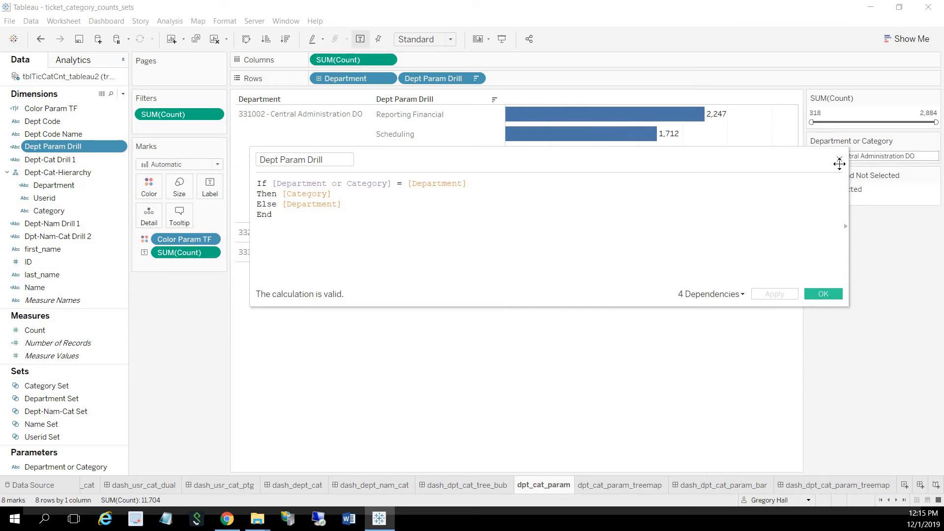
drag(839, 156, 839, 156)
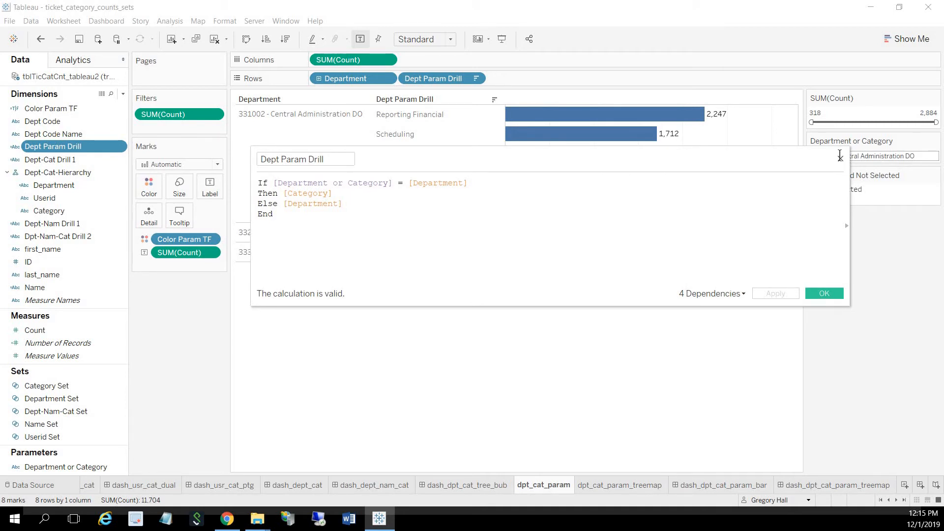
click(839, 156)
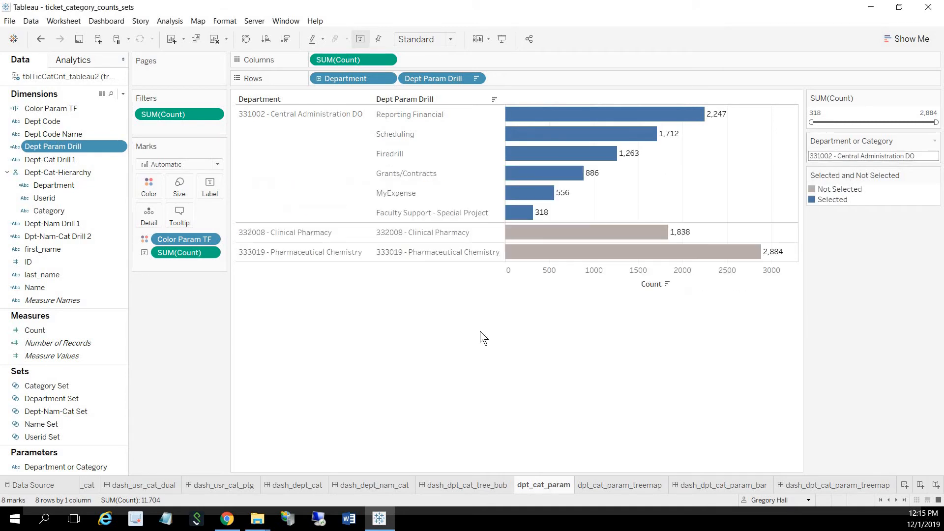
Switch to Chrome and drill the department bar chart into 332008 - Clinical Pharmacy.
click(227, 518)
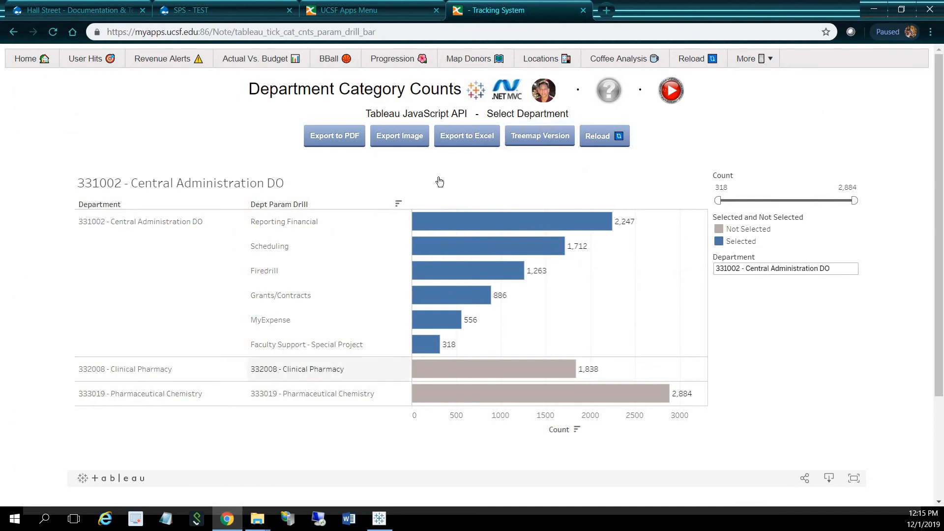
click(143, 373)
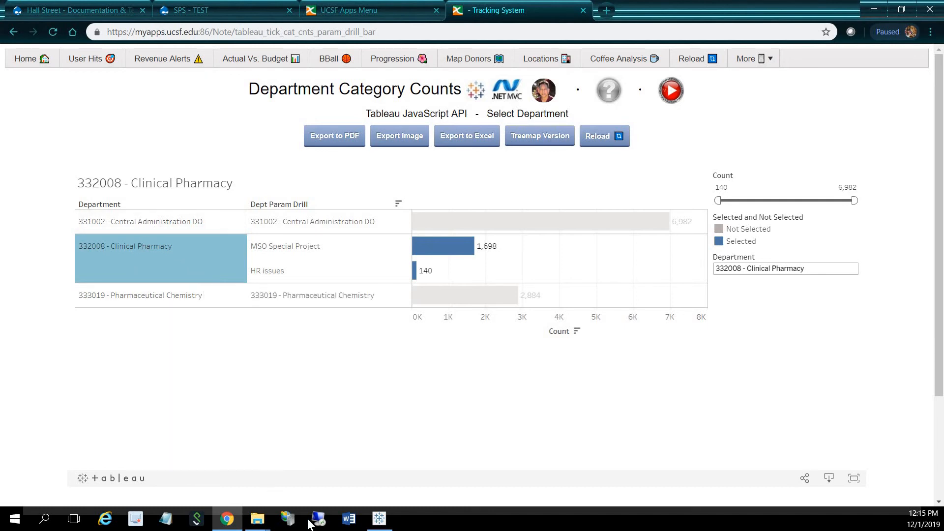
Switch to Tableau Desktop and open the dash_dpt_cat_param_bar dashboard.
click(379, 519)
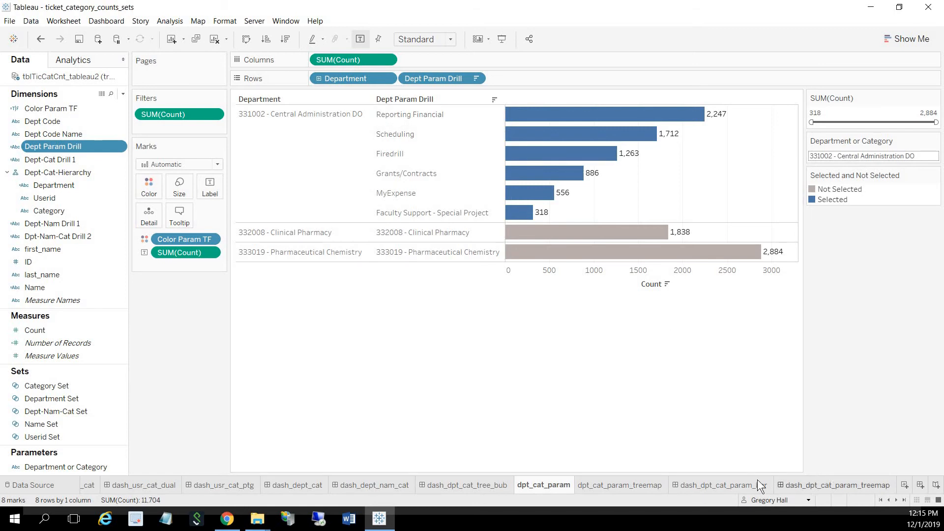
click(741, 484)
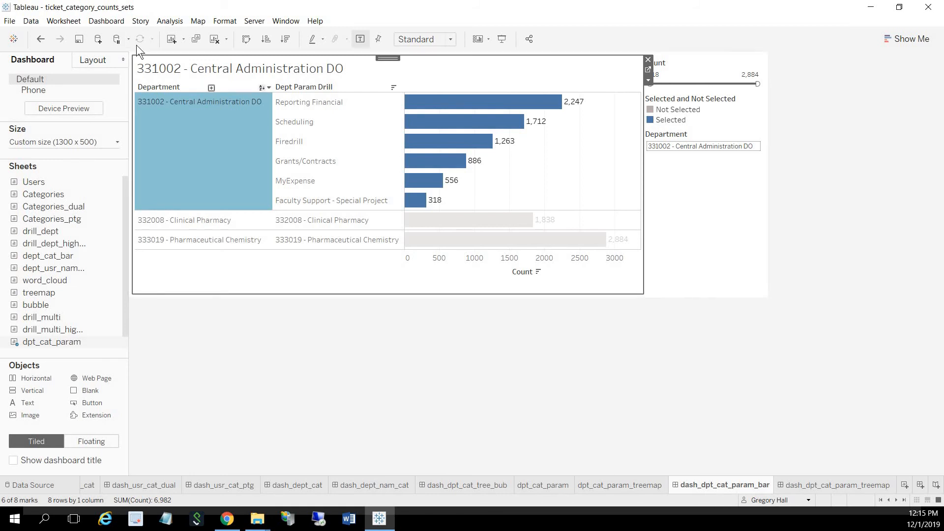
Open the dashboard's actions and look through the action types that can be added, including Change Parameter.
click(96, 19)
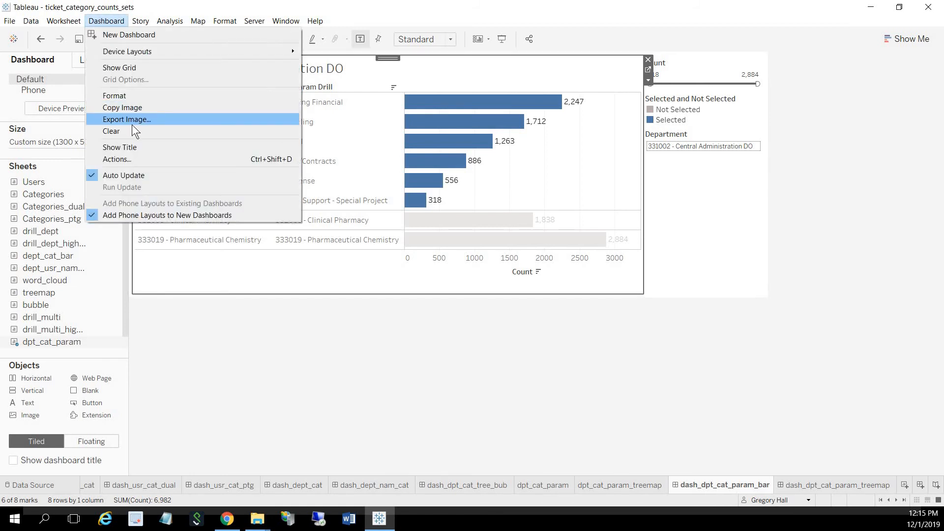
click(131, 160)
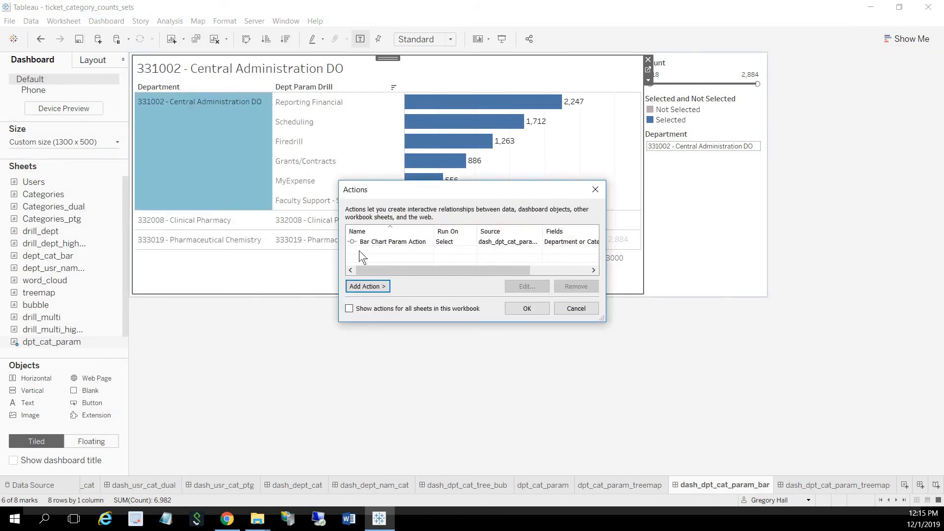
click(373, 289)
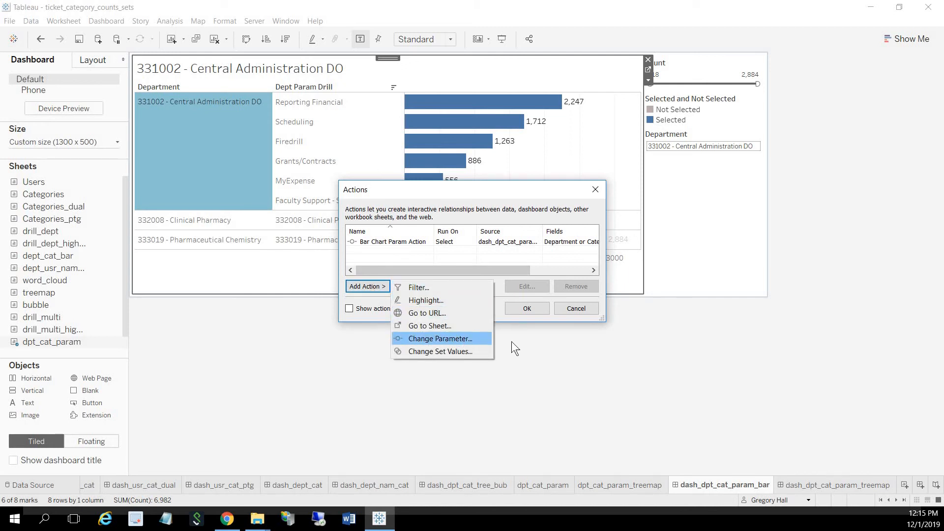
click(570, 373)
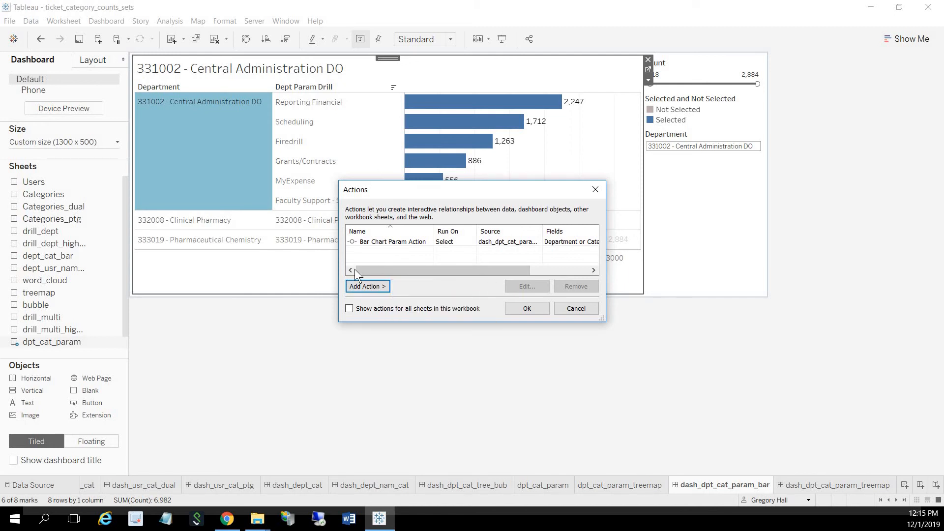
Review the Bar Chart Param Action's settings and its value field choices, closing the action dialogs without changing anything.
click(380, 241)
click(527, 286)
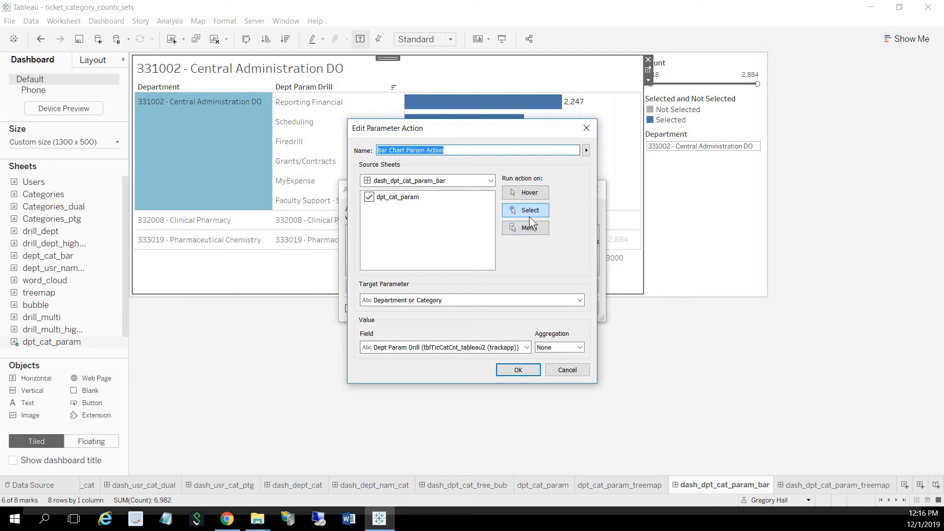
click(521, 349)
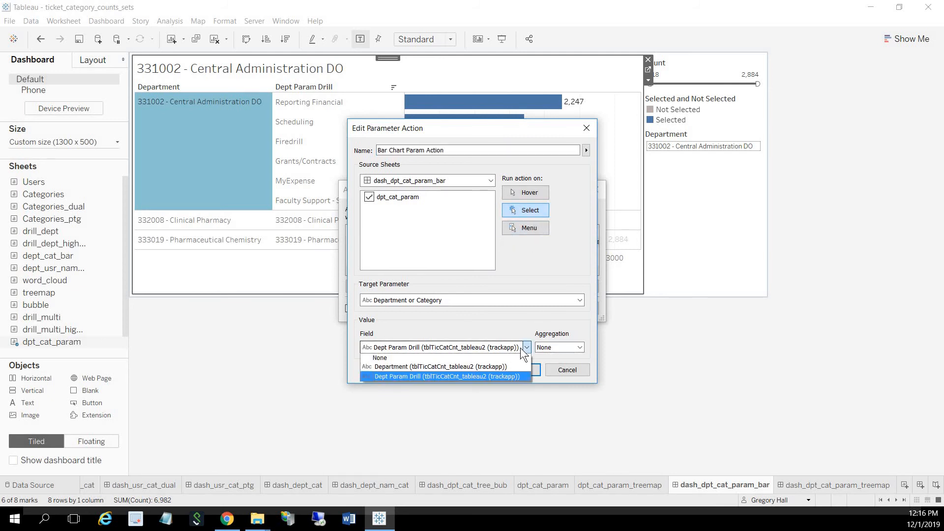
click(494, 322)
click(567, 369)
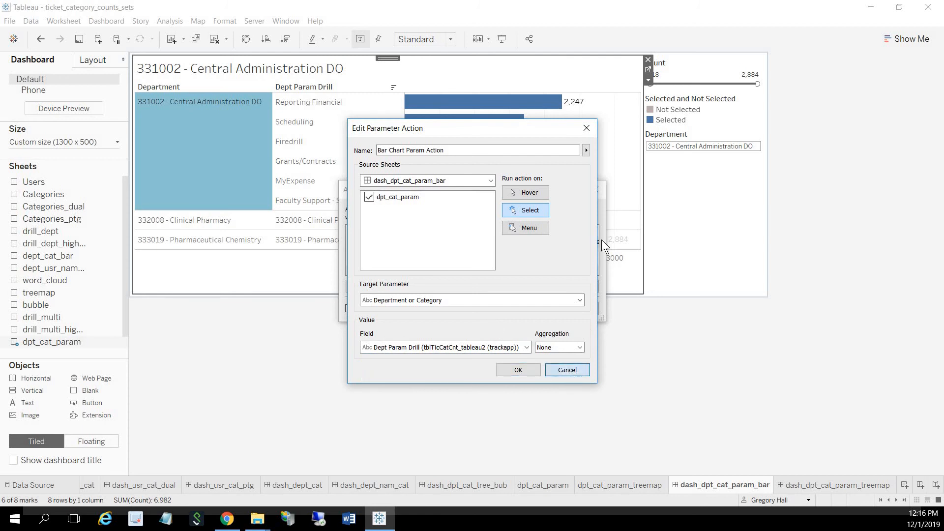
click(595, 190)
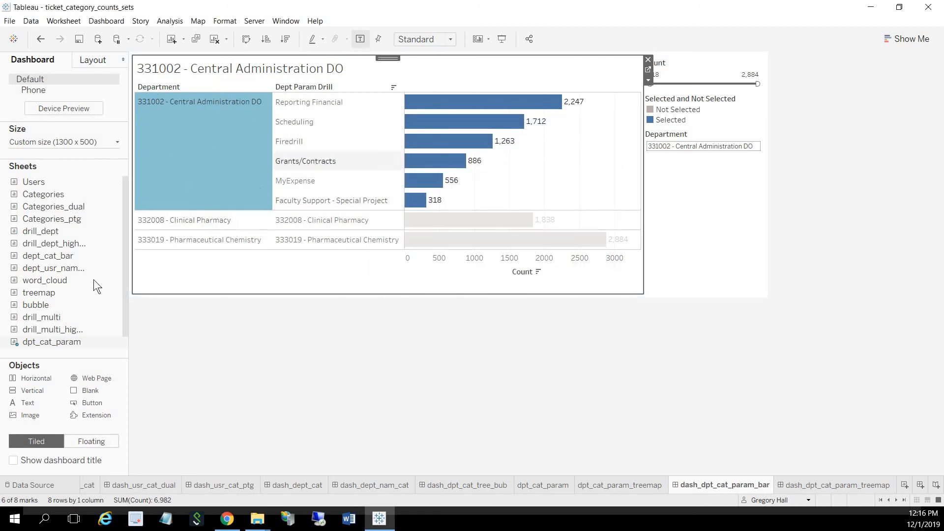
Drill the dashboard into 332008 - Clinical Pharmacy, and switch to Chrome to drill the web bar chart into 331002 - Central Administration DO.
click(184, 218)
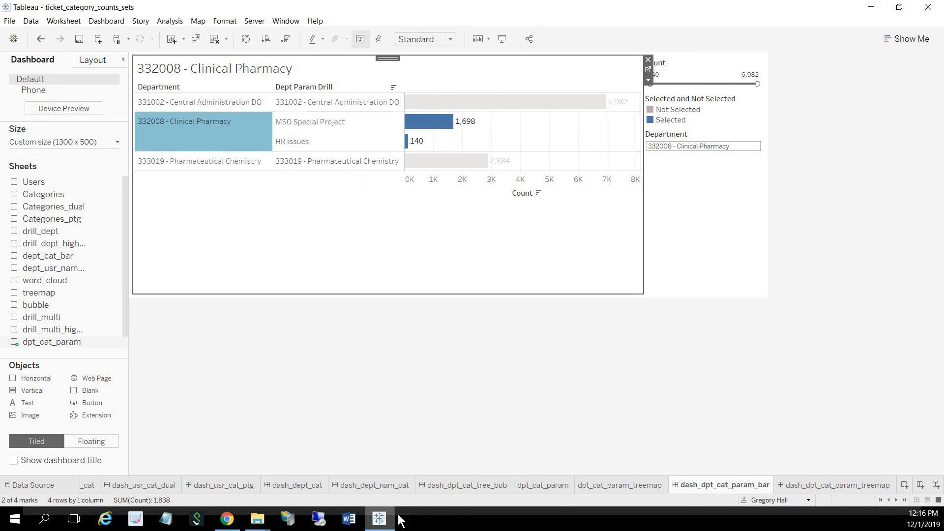
click(870, 9)
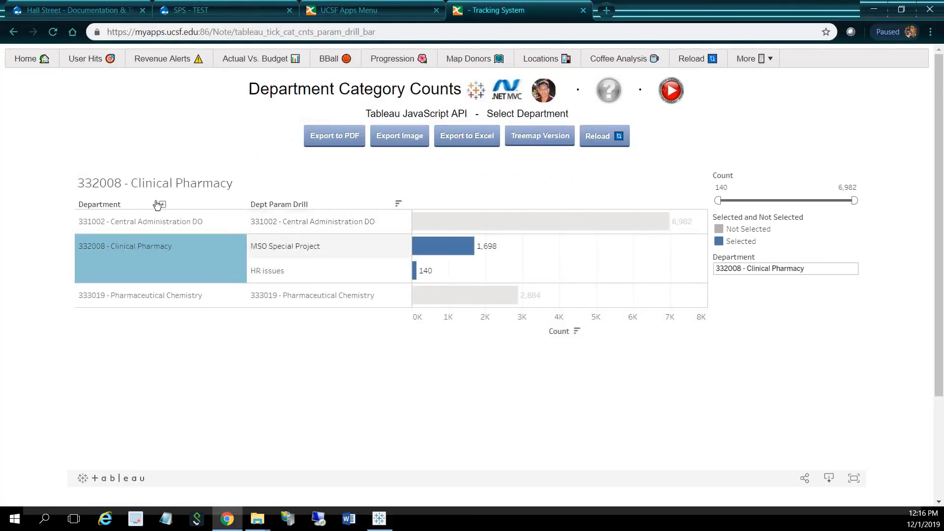
click(143, 224)
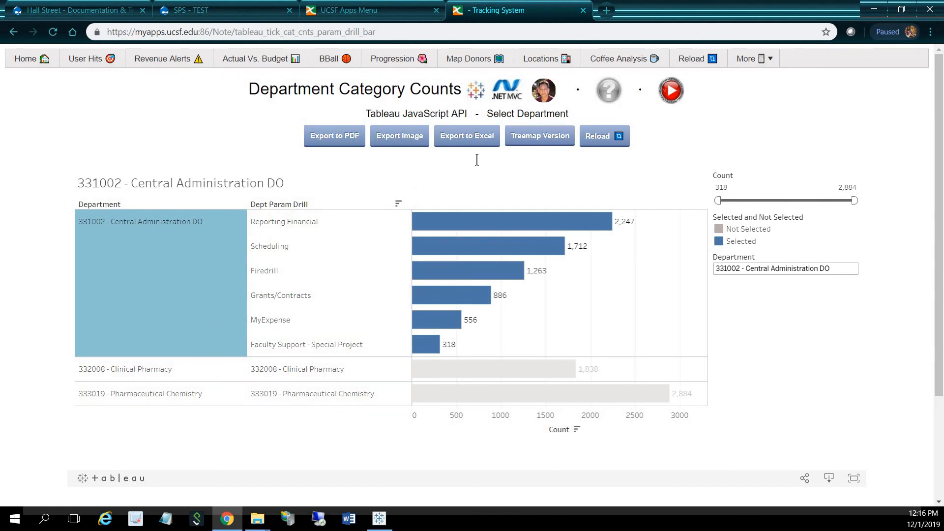
View the treemap version of Department Category Counts, return to the bar version and minimize the browser.
click(540, 136)
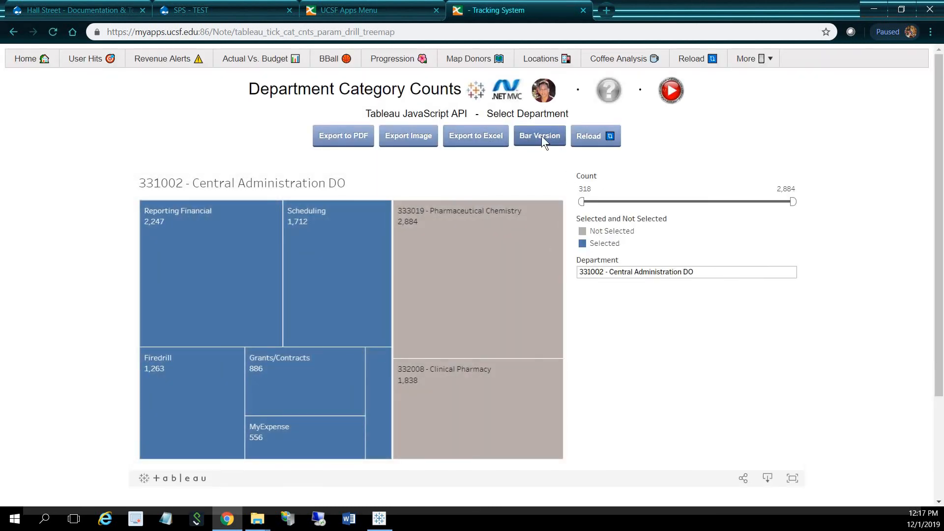
click(540, 136)
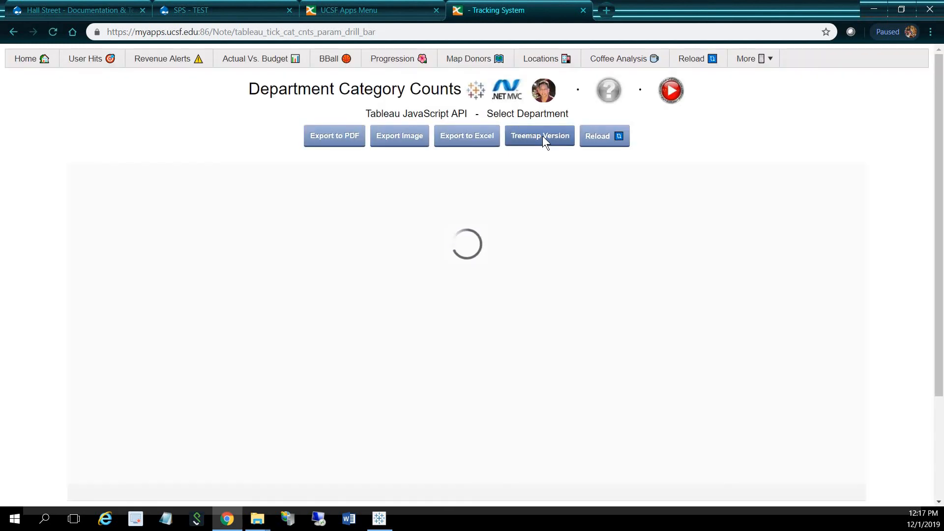
click(874, 7)
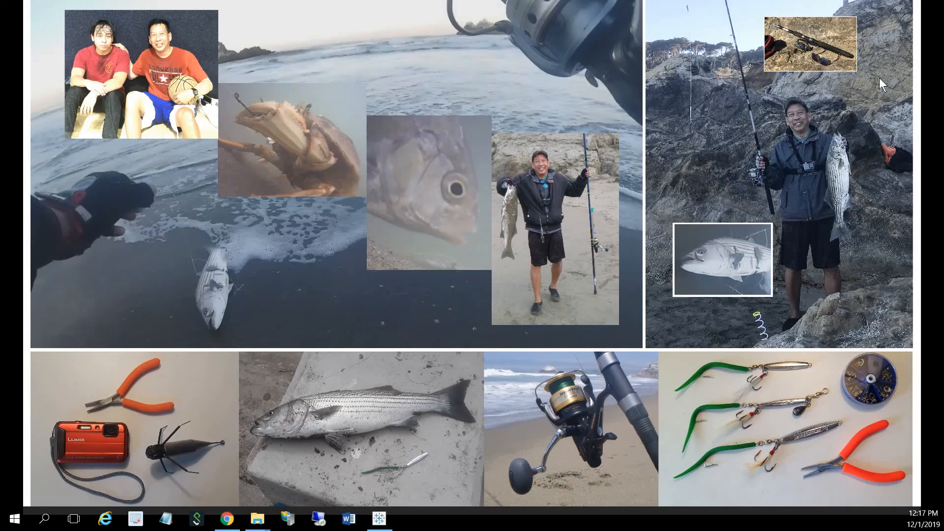